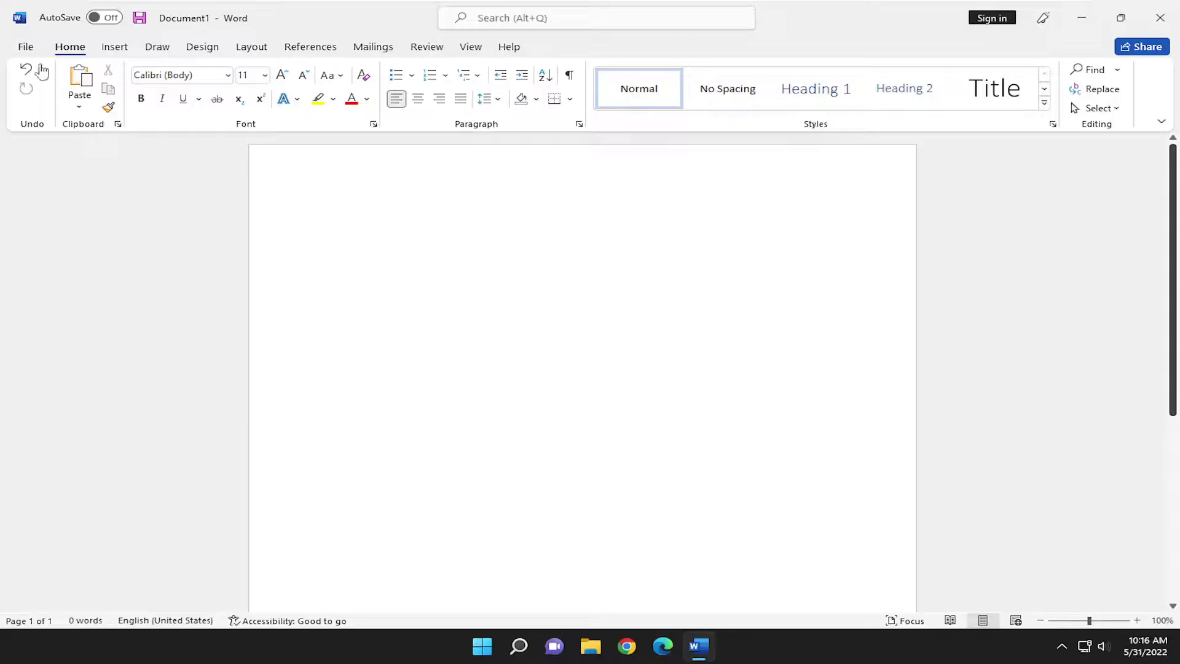
- Show the File > Info page and expand the Protect Document choices
click(26, 47)
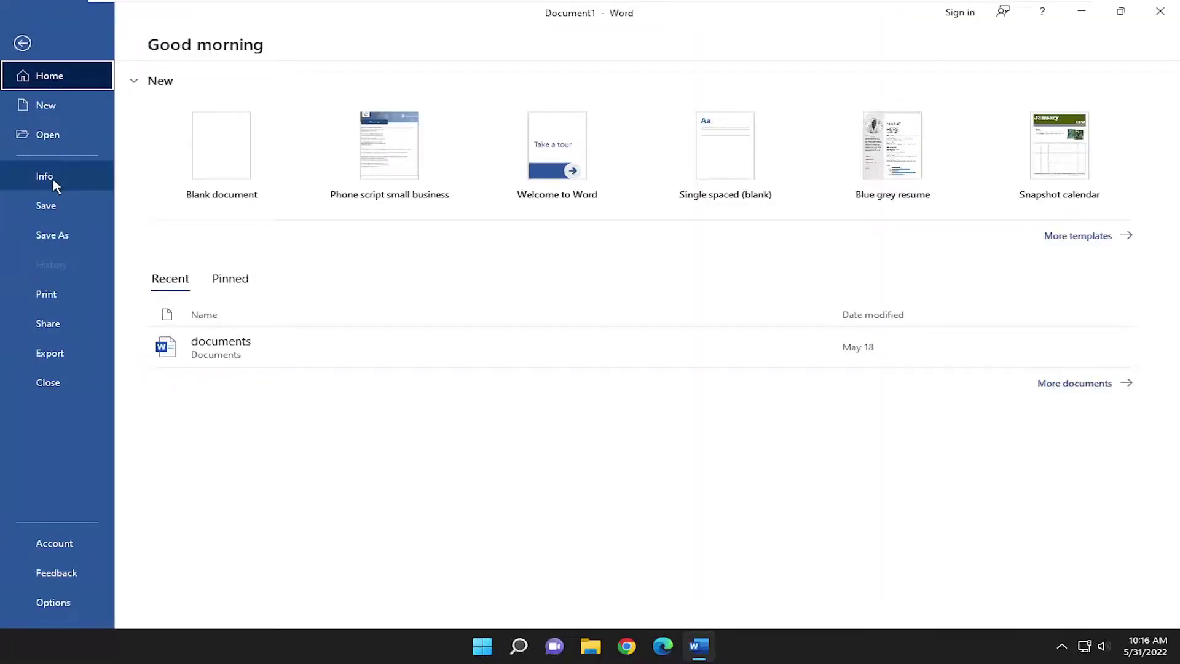
click(53, 179)
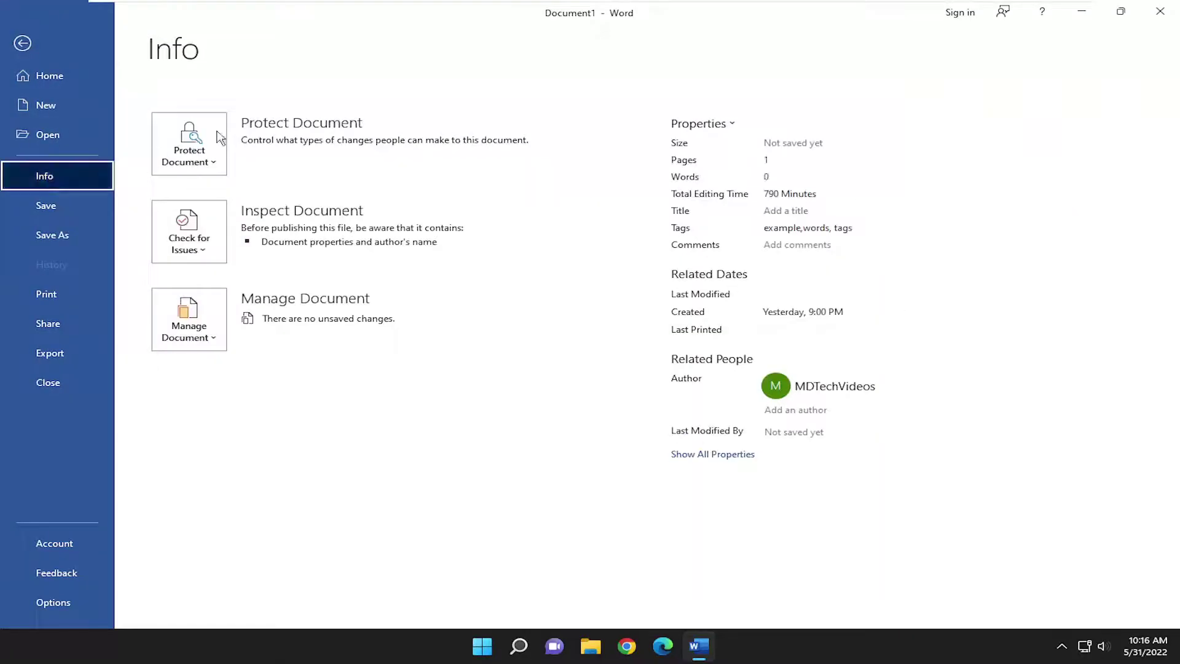
click(200, 158)
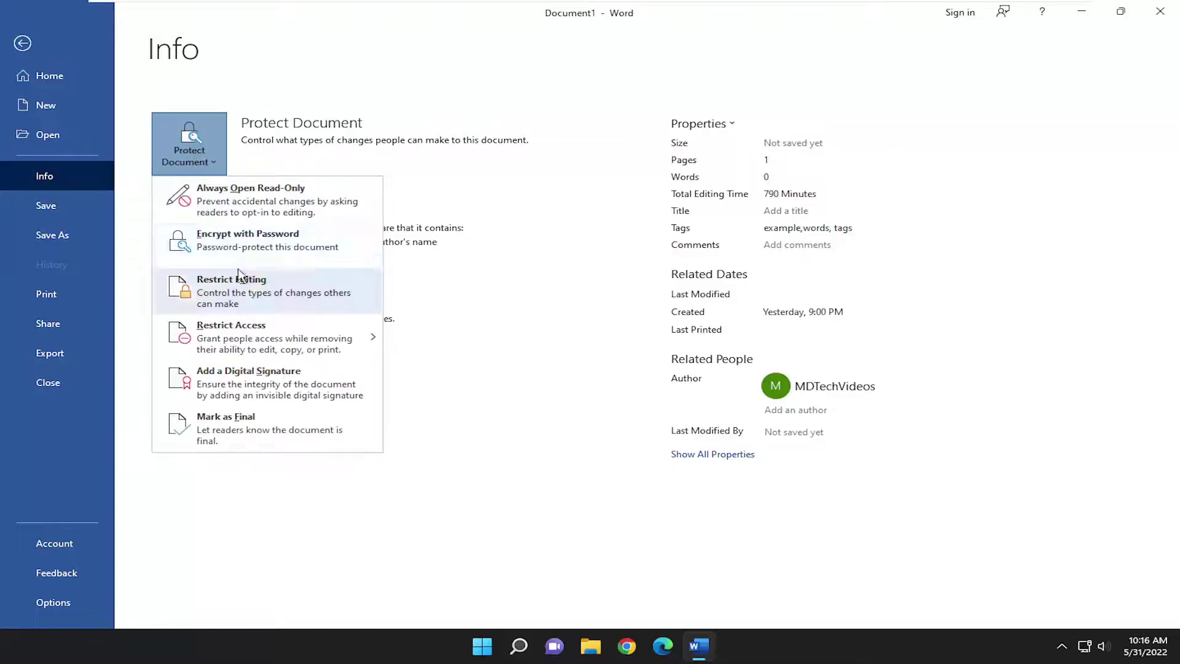
- Encrypt the blank document with a password, entering and confirming it
click(267, 242)
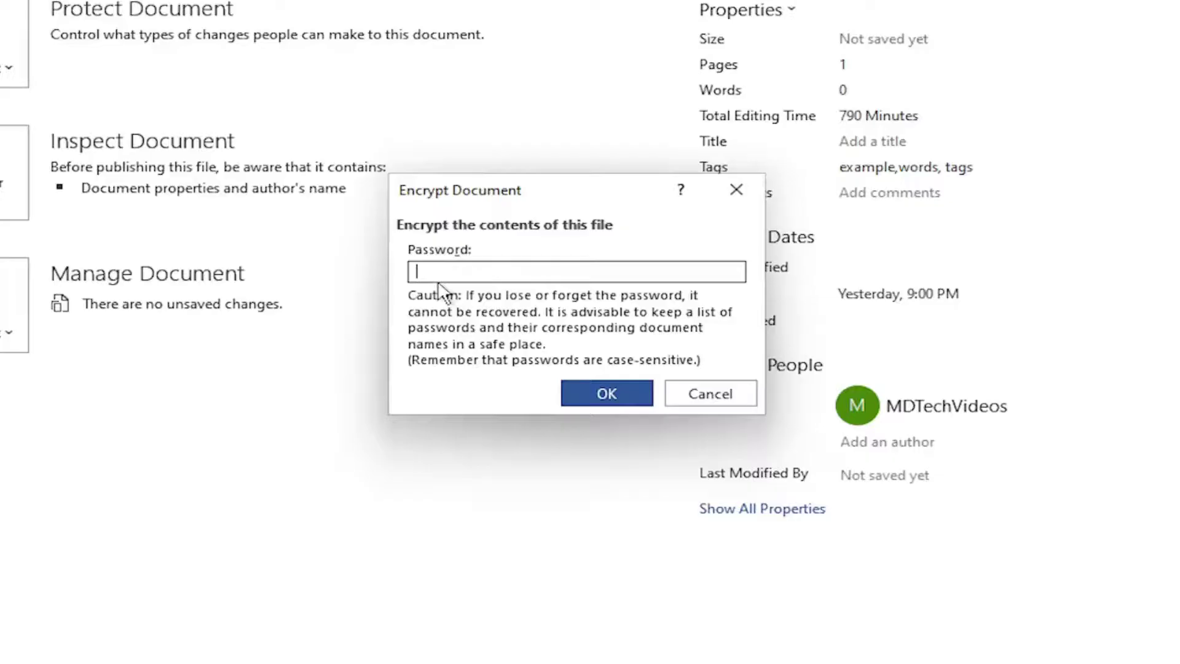
text(12)
click(607, 394)
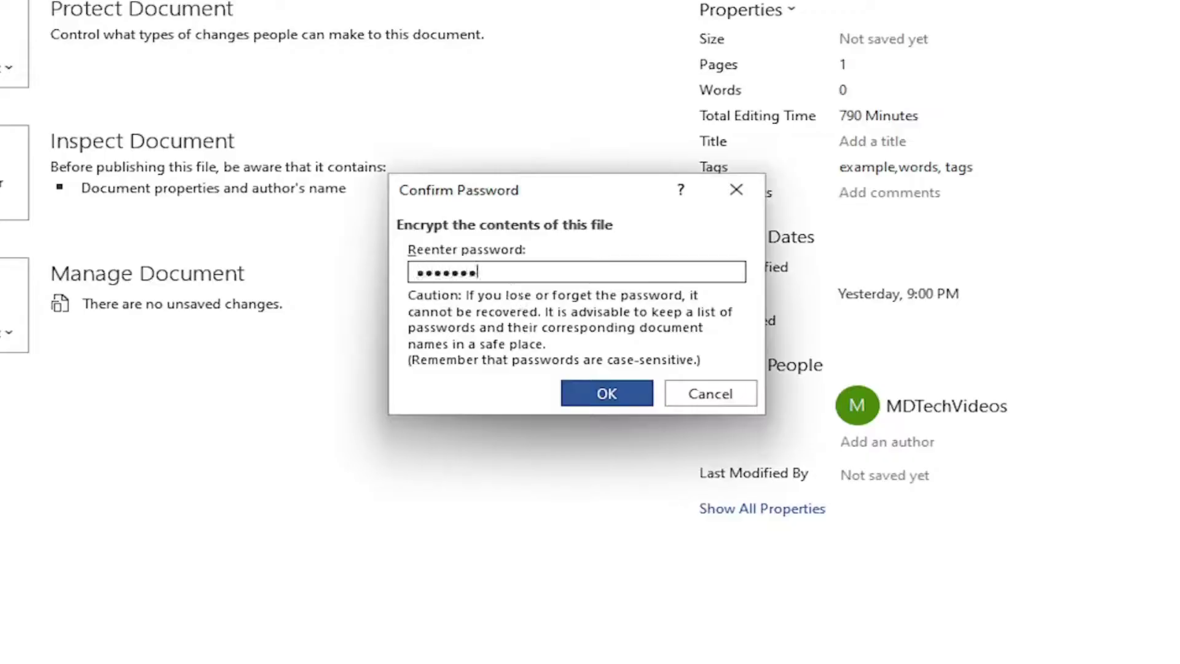
click(601, 392)
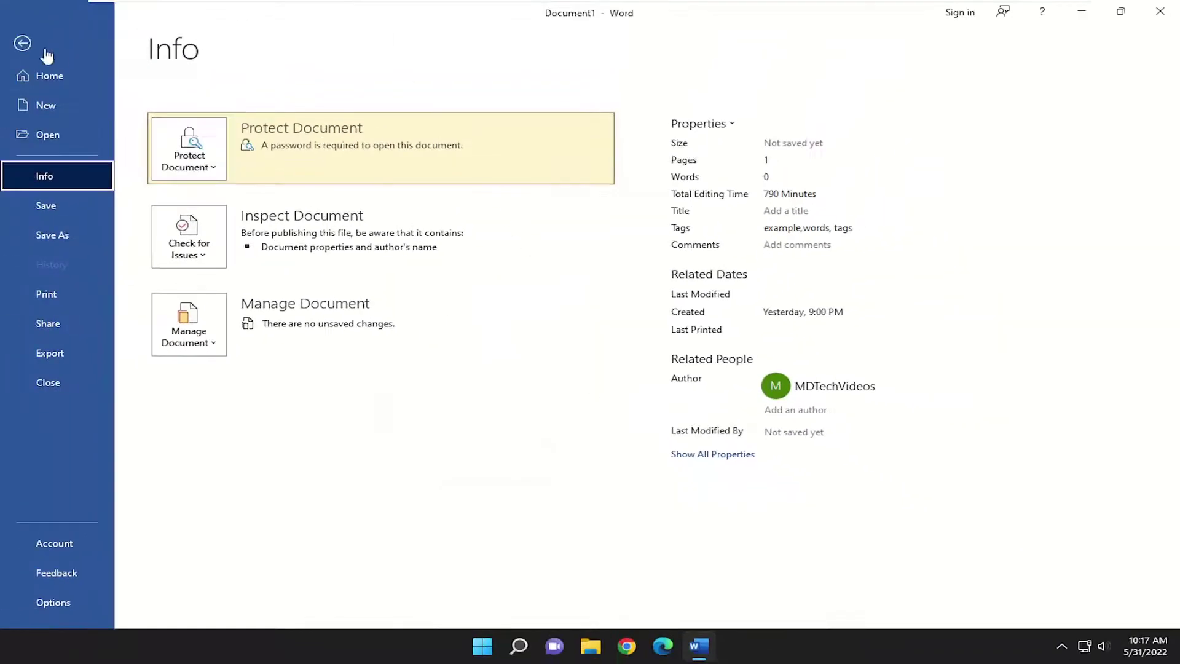
- Close Word, saving the document to the Desktop as Doc1
click(1160, 12)
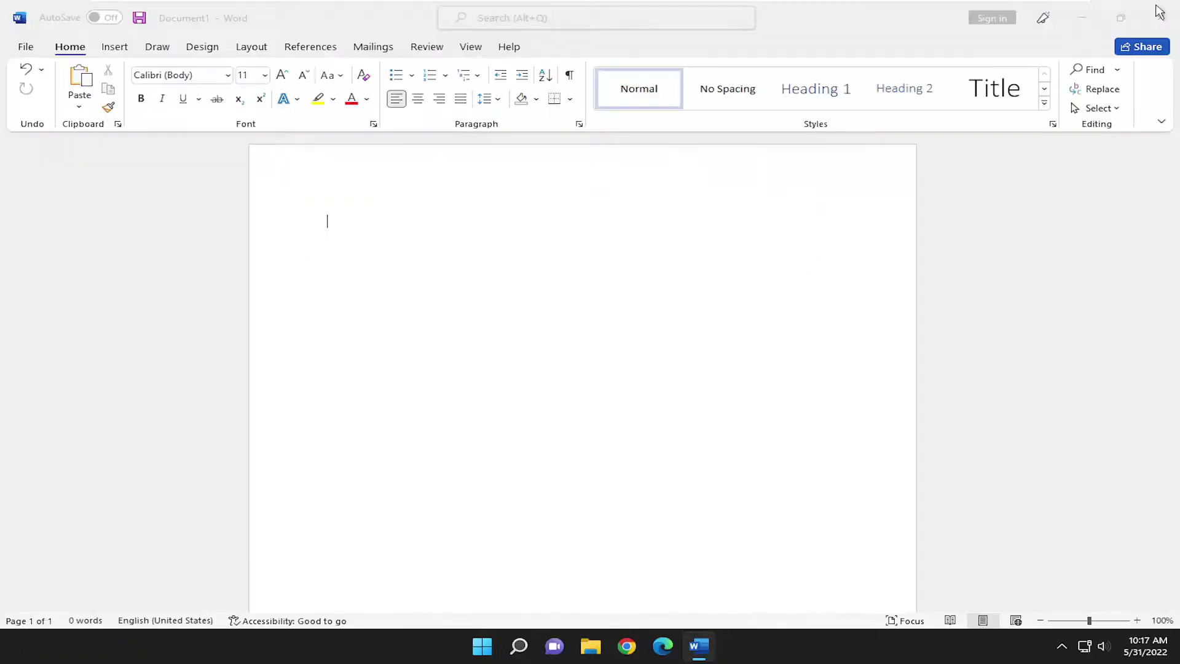
click(522, 349)
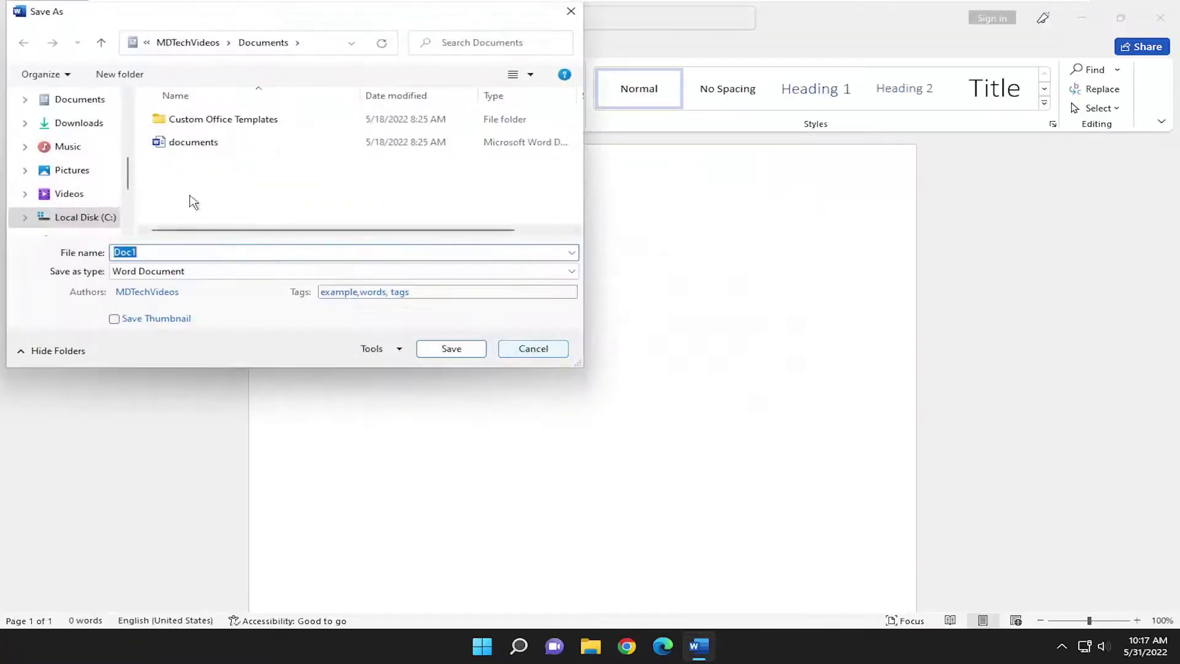
scroll(57, 120, up, 4)
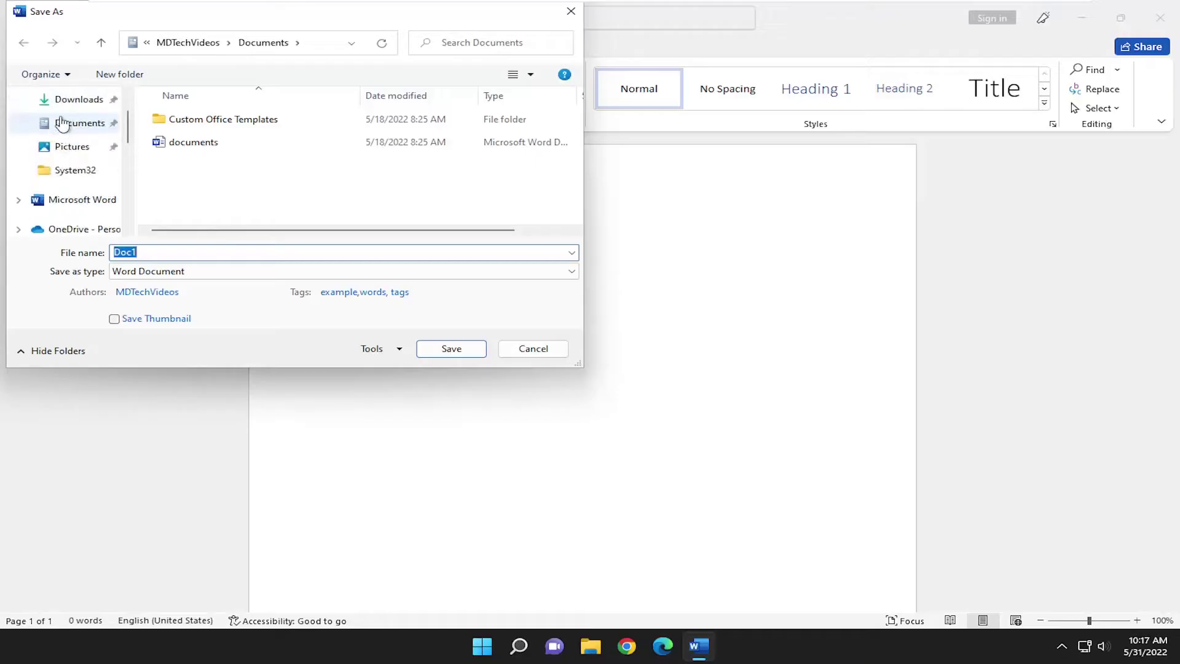
click(69, 131)
click(451, 349)
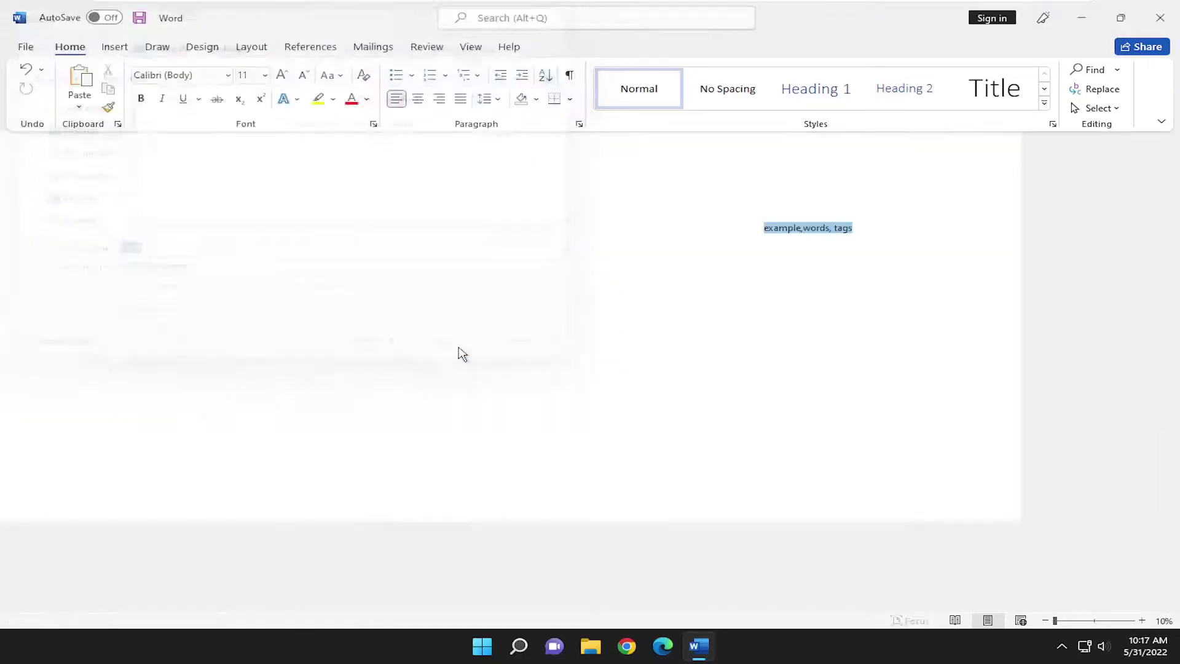
- Reopen Doc1 from the desktop with its password, then close Word again
double_click(30, 99)
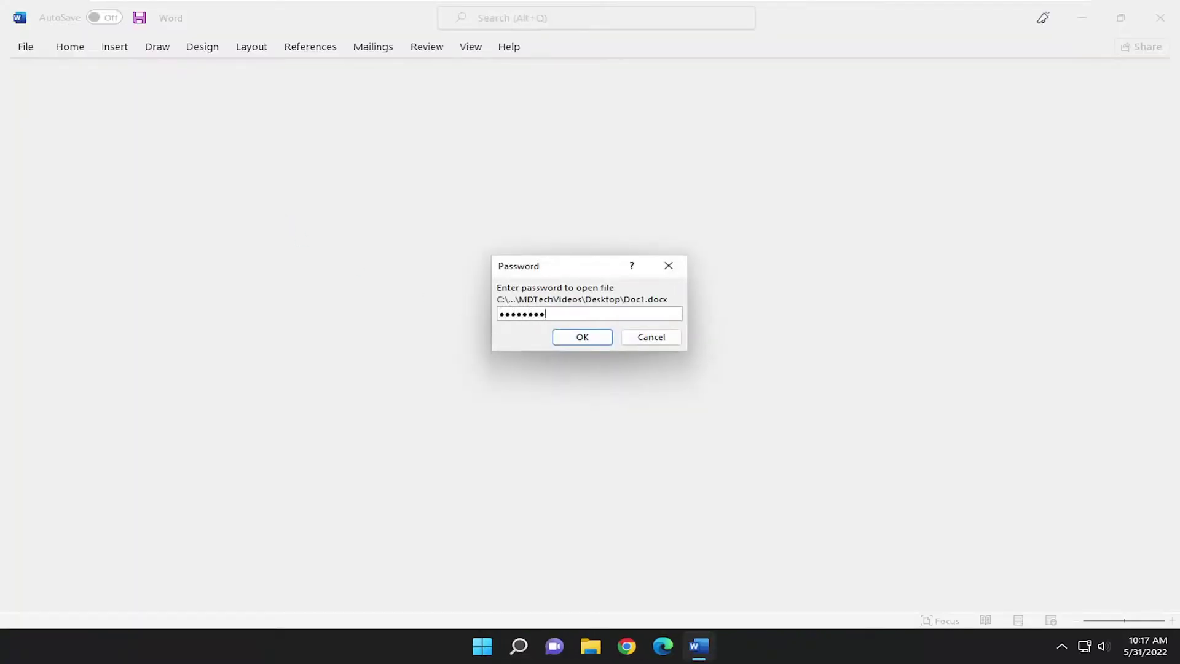
click(582, 337)
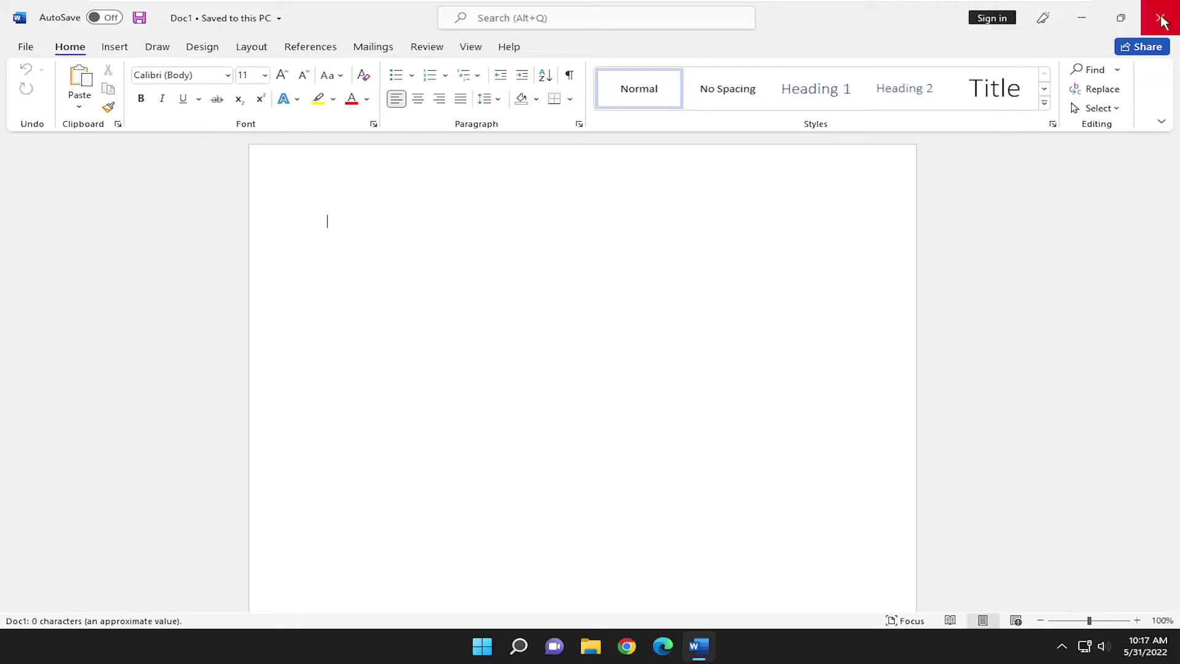
click(1163, 20)
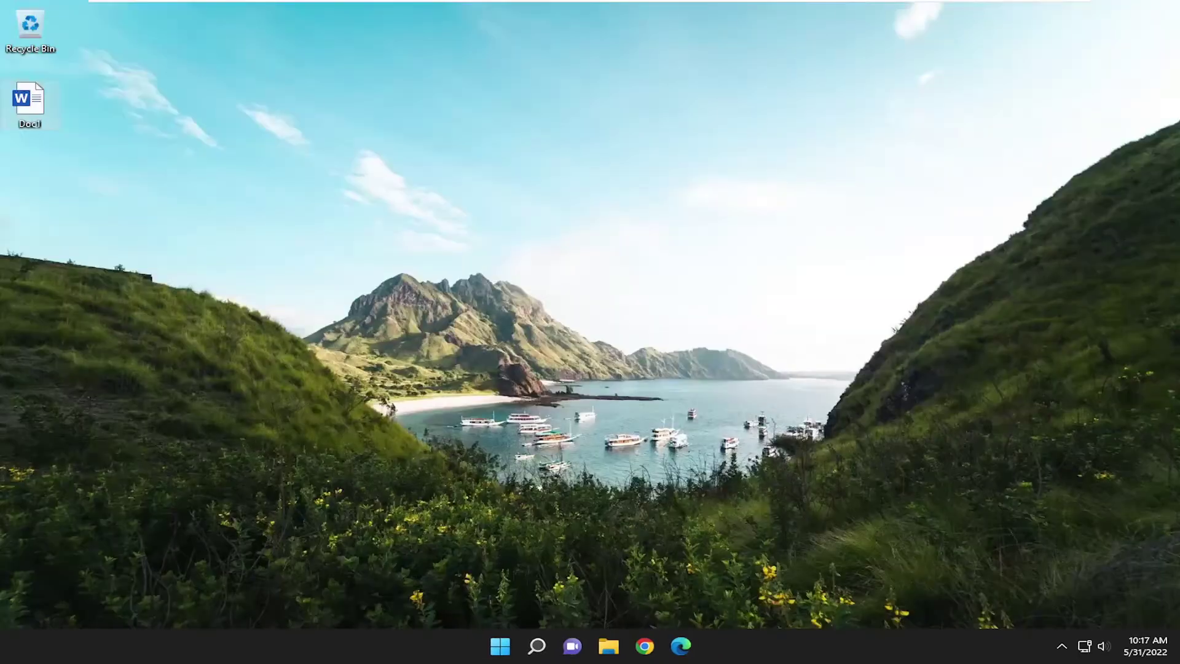